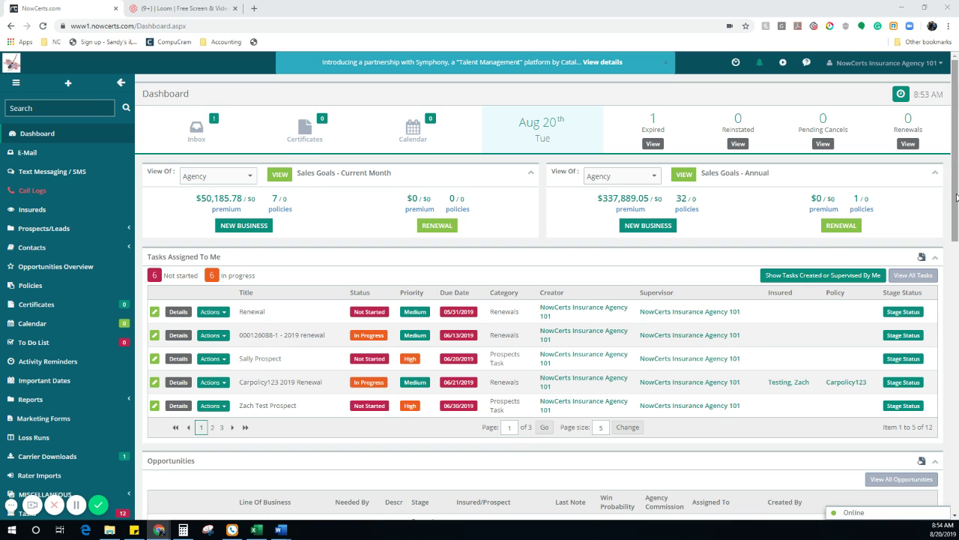
Step: Open the form for adding a new tag category from the agency customization tags
left_click_drag(956, 196, 957, 290)
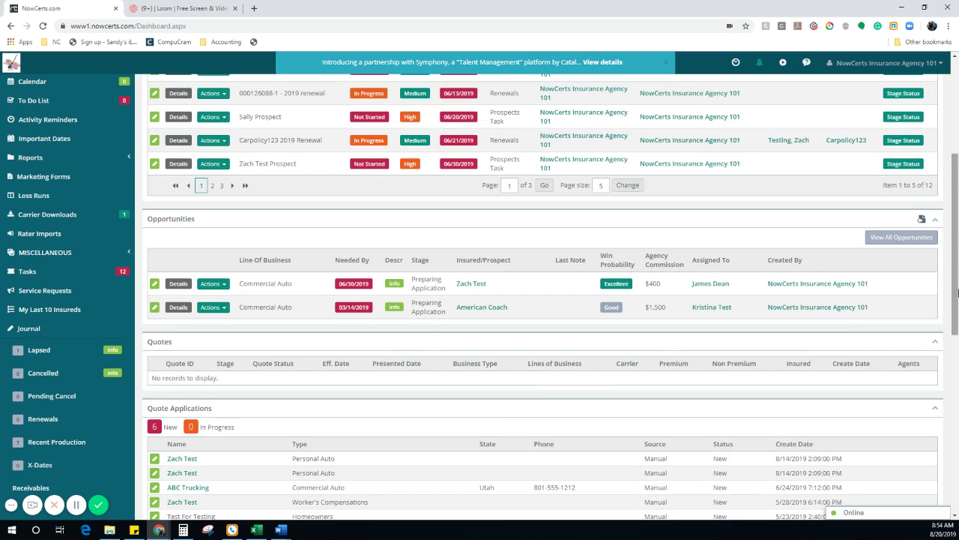
left_click(129, 255)
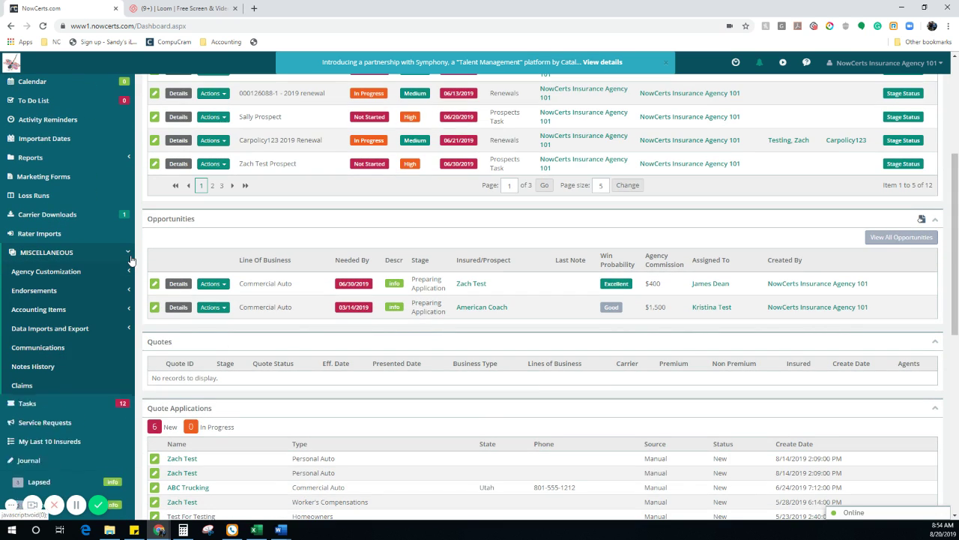
left_click(30, 274)
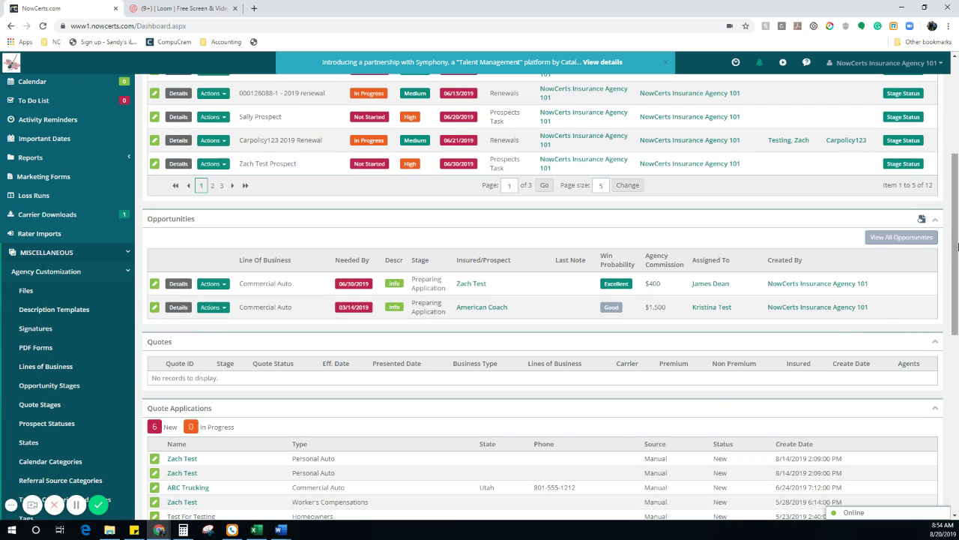
scroll(796, 300, "down", 2)
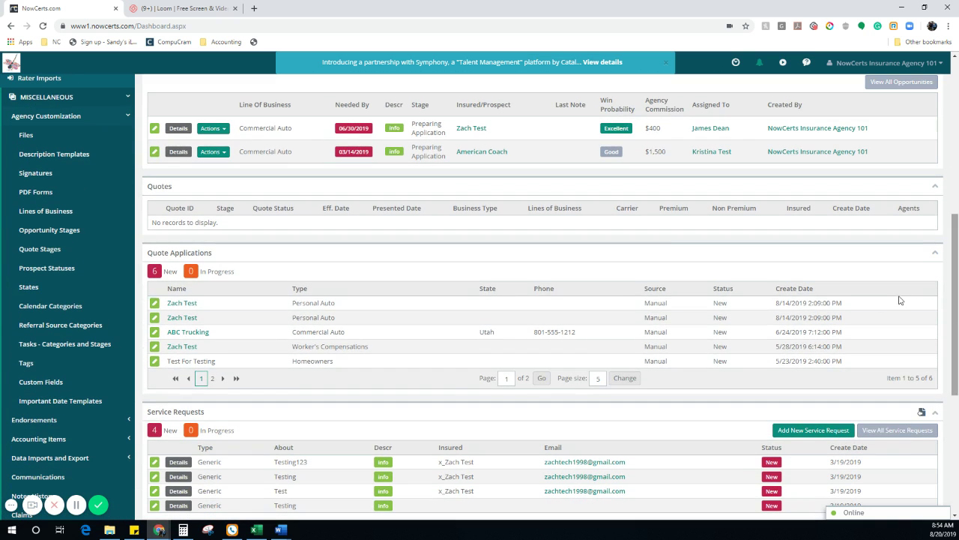
left_click(30, 366)
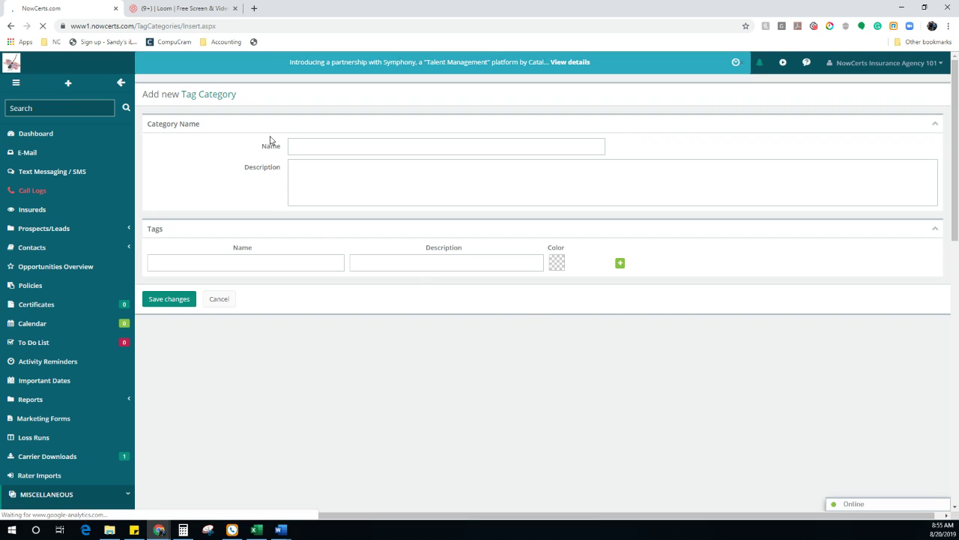
Step: Name the new tag category "Friends and Family"
left_click(313, 147)
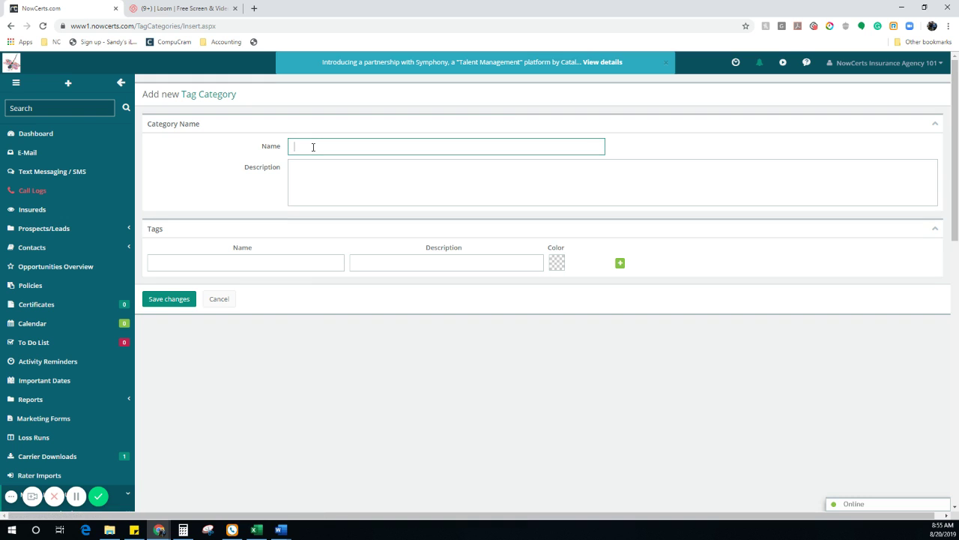
type("Fre")
type("iends and")
type(" Family")
Step: Enter "Jane's Friends and Family" as the category's first tag name and add a second, empty tag row
left_click(226, 264)
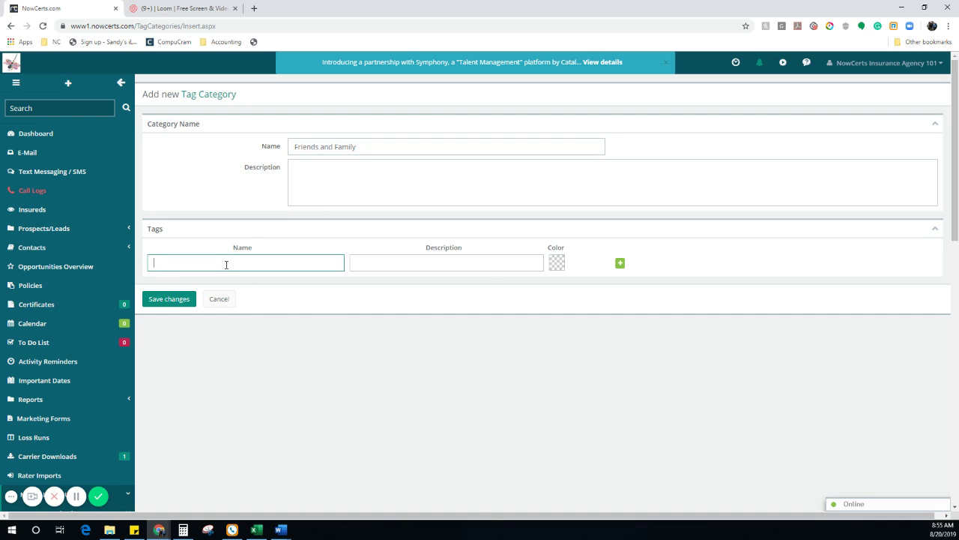
type("anes Friends and Family")
left_click(621, 265)
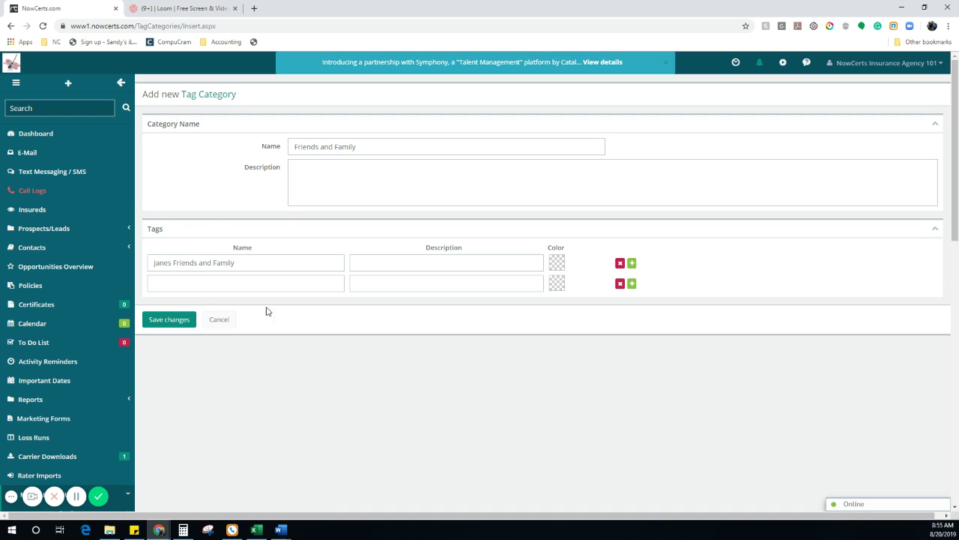
left_click(171, 263)
type("'")
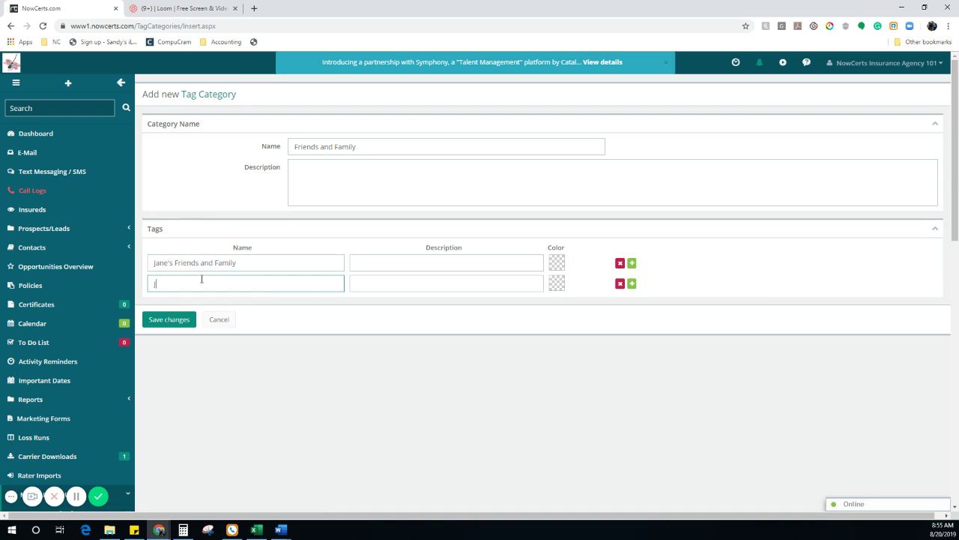
Step: Name the second tag "Jim's Friends and Family"
left_click(202, 280)
type("Jim's Firends")
key("BackSpace")
type("iends and Family")
Step: Set the color of the Jane's Friends and Family tag to bright green
left_click(557, 270)
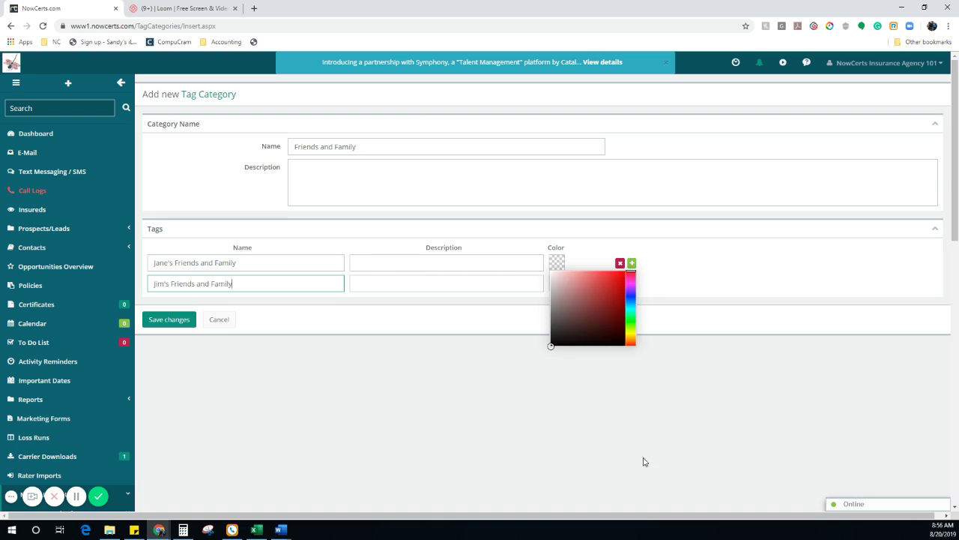
left_click(633, 320)
left_click(612, 285)
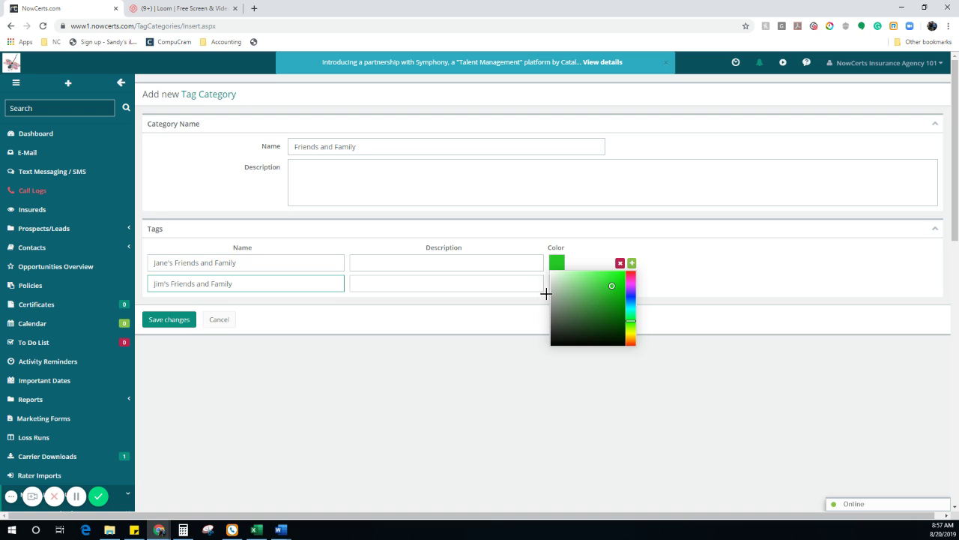
left_click(522, 332)
Step: Set the color of the Jim's Friends and Family tag to purple and save the new tag category
left_click(557, 283)
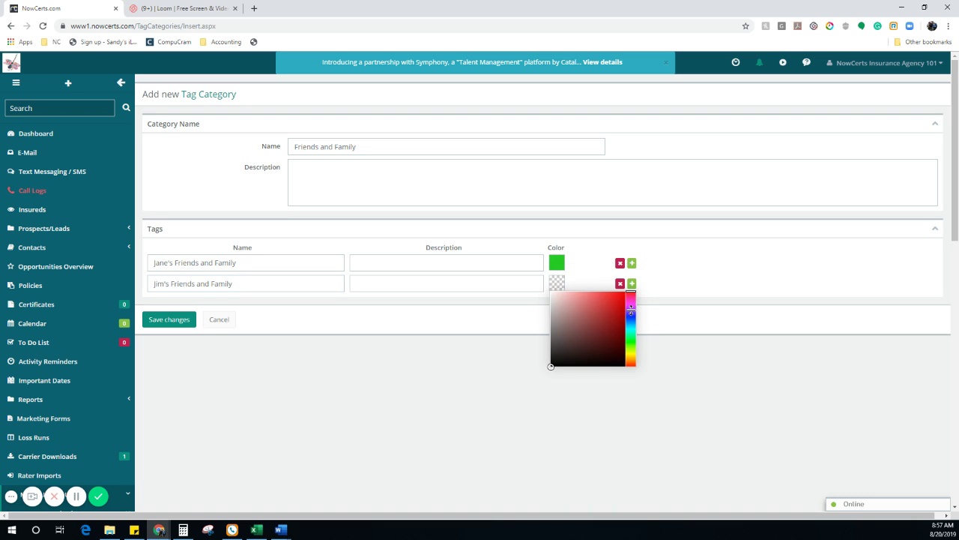
left_click(632, 309)
left_click(610, 304)
left_click(804, 391)
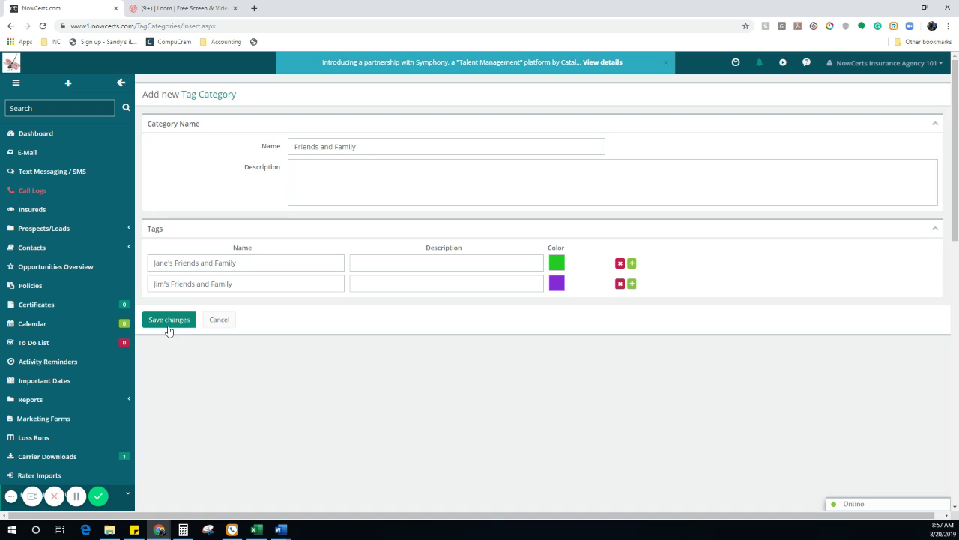
left_click(169, 327)
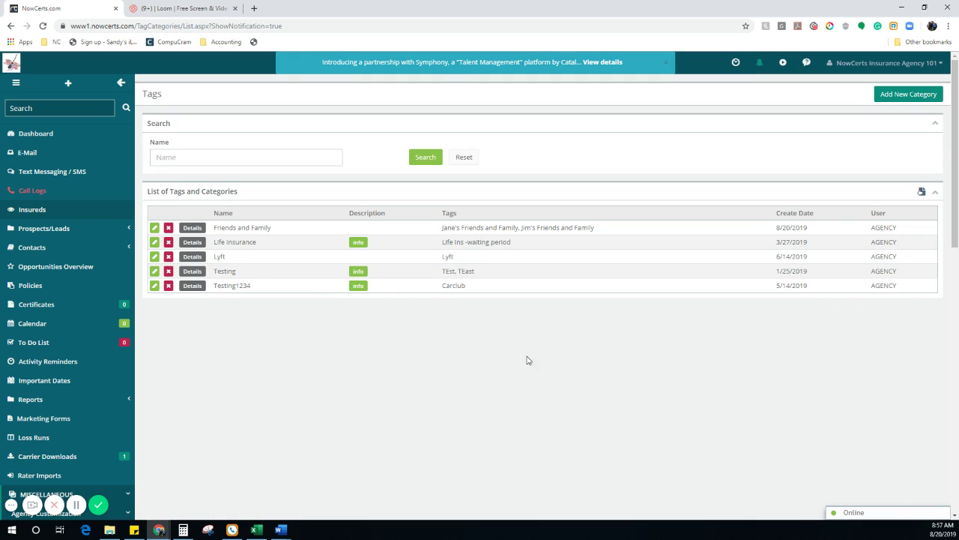
Step: Open the insured American Coach and go to its list of applied tags
left_click(37, 210)
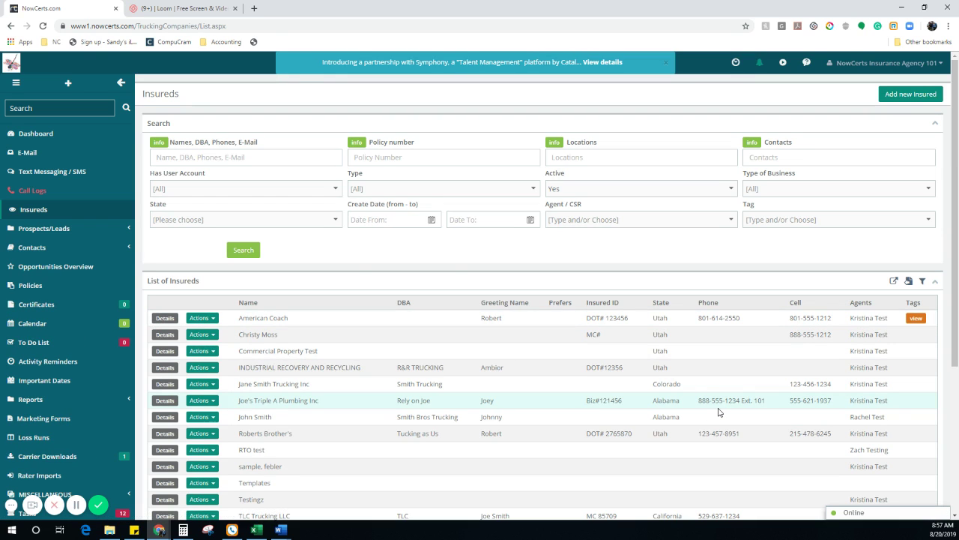
left_click(166, 319)
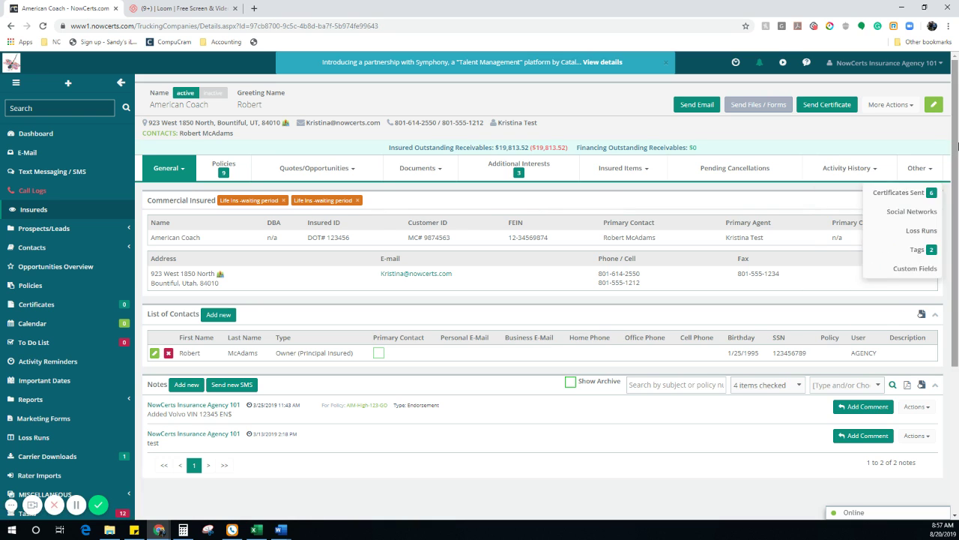
mouse_move(907, 177)
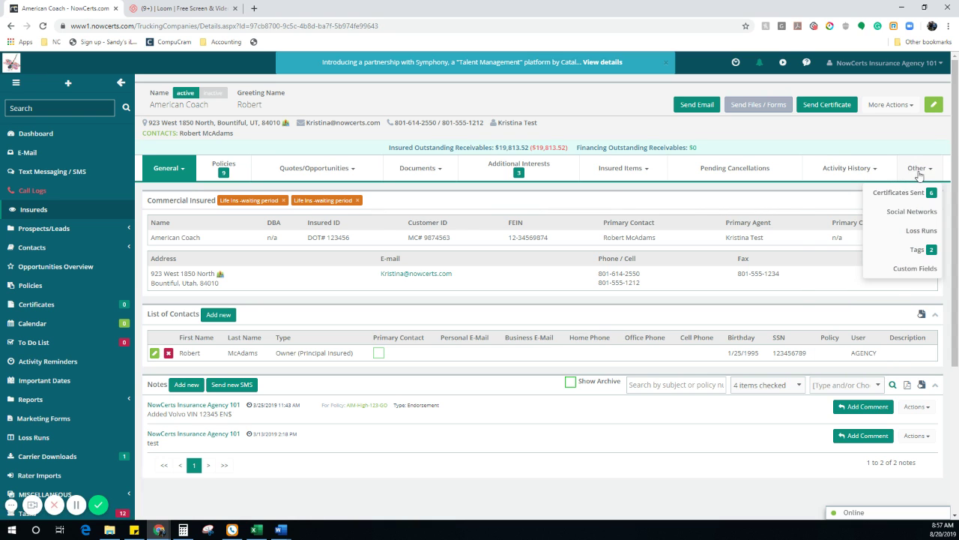
left_click(915, 255)
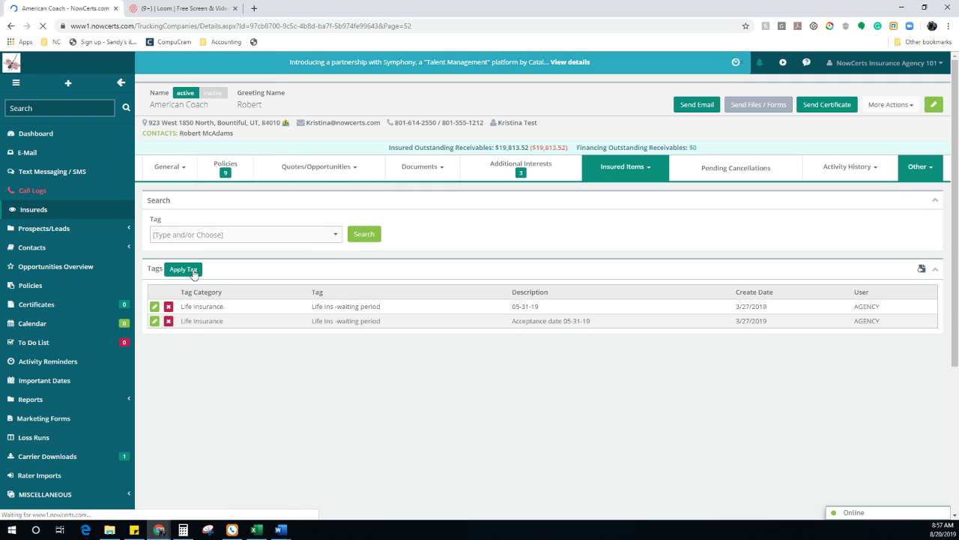
Step: Apply the Jane's Friends and Family tag to American Coach with the description "This is her mom." and return to its general overview
left_click(185, 269)
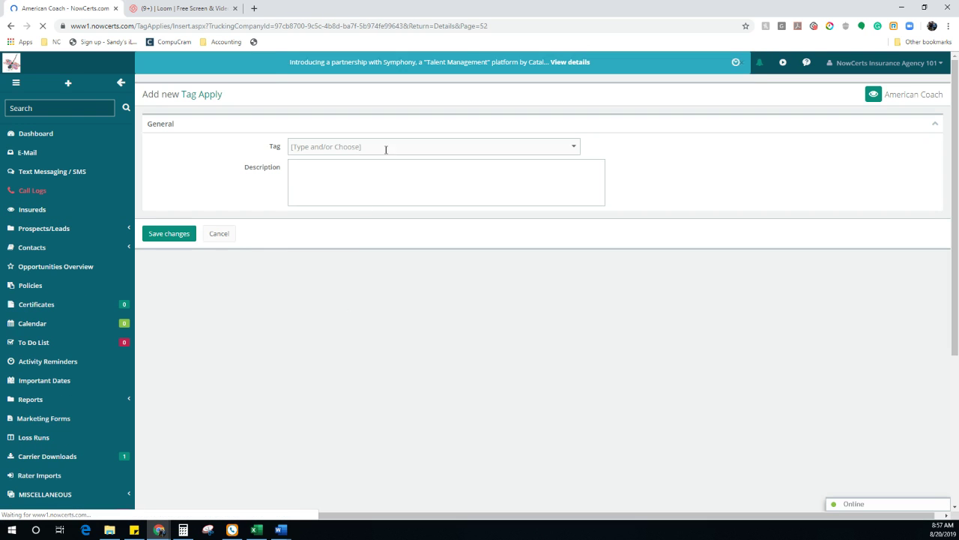
left_click(386, 146)
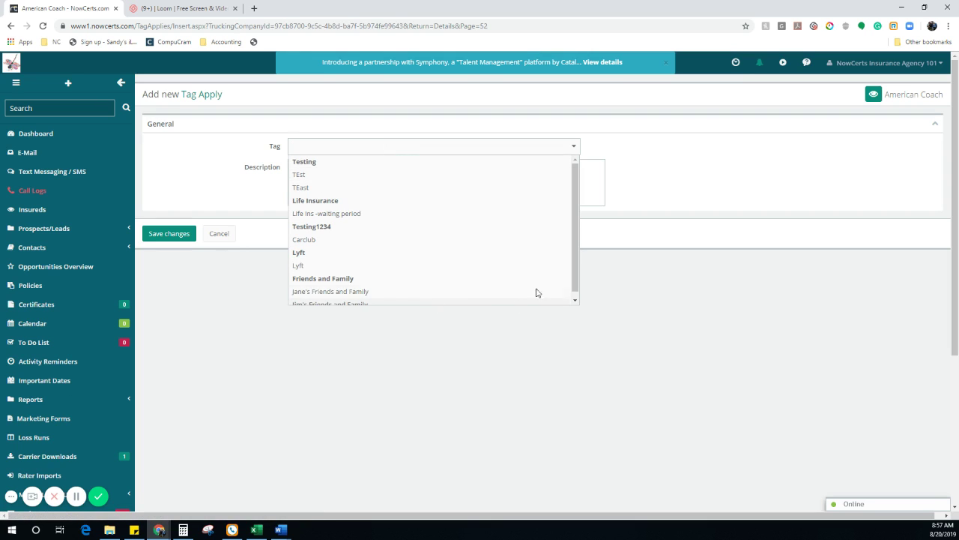
left_click(322, 286)
left_click(310, 180)
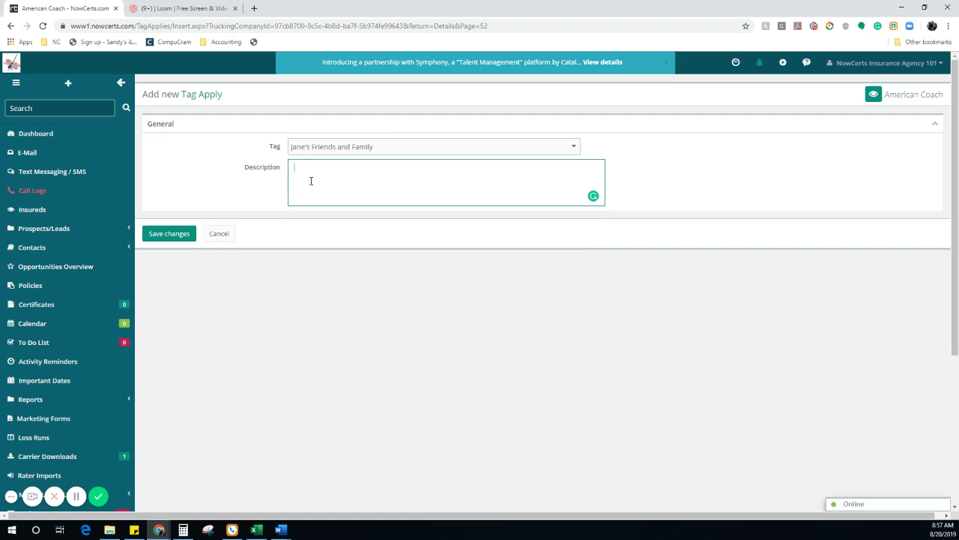
type("This is her mom.")
left_click(170, 239)
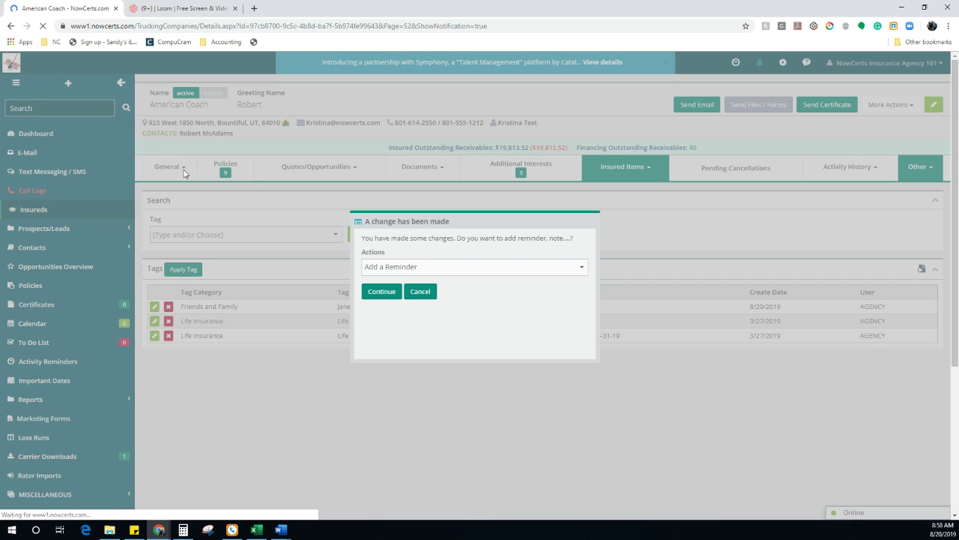
left_click(589, 219)
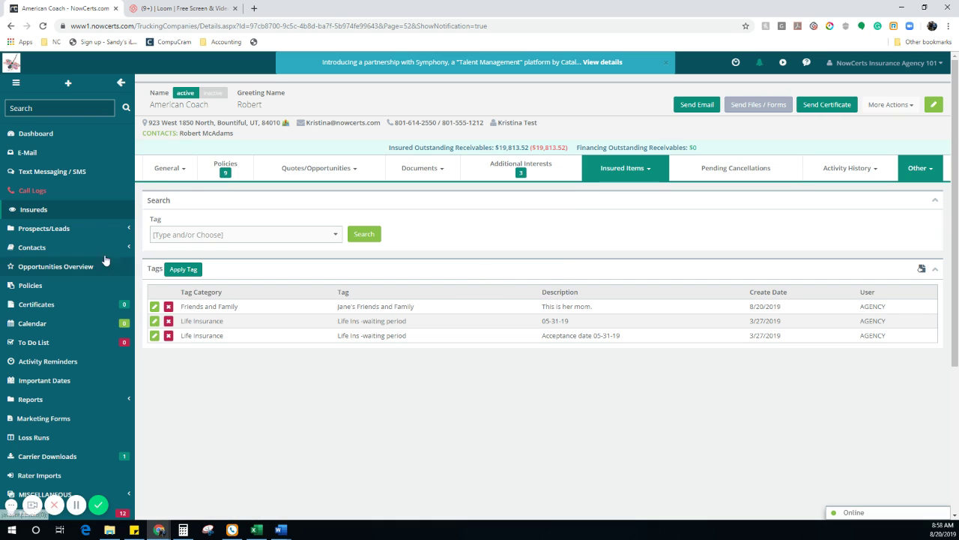
left_click(192, 178)
left_click(184, 195)
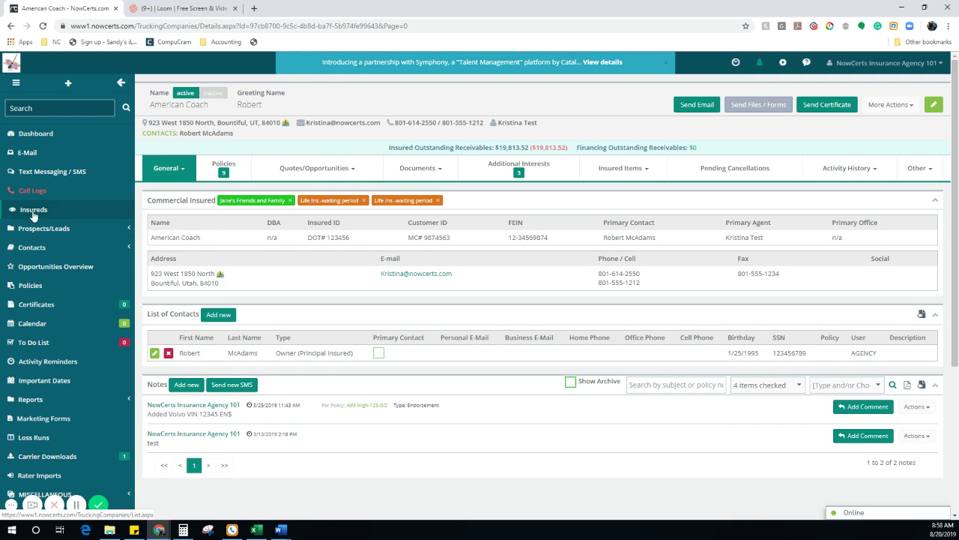
Step: Search the insureds list for records with the Jane's Friends and Family tag
left_click(108, 215)
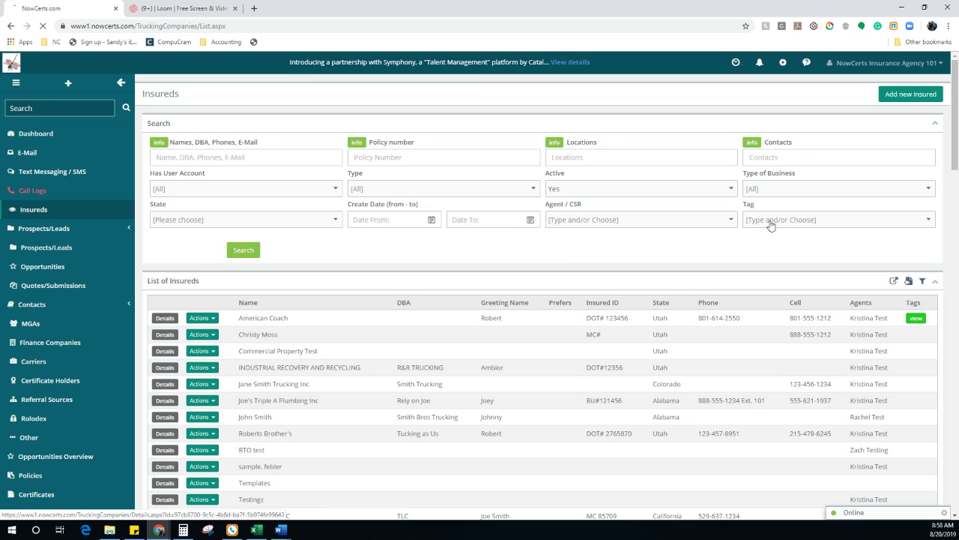
left_click(805, 220)
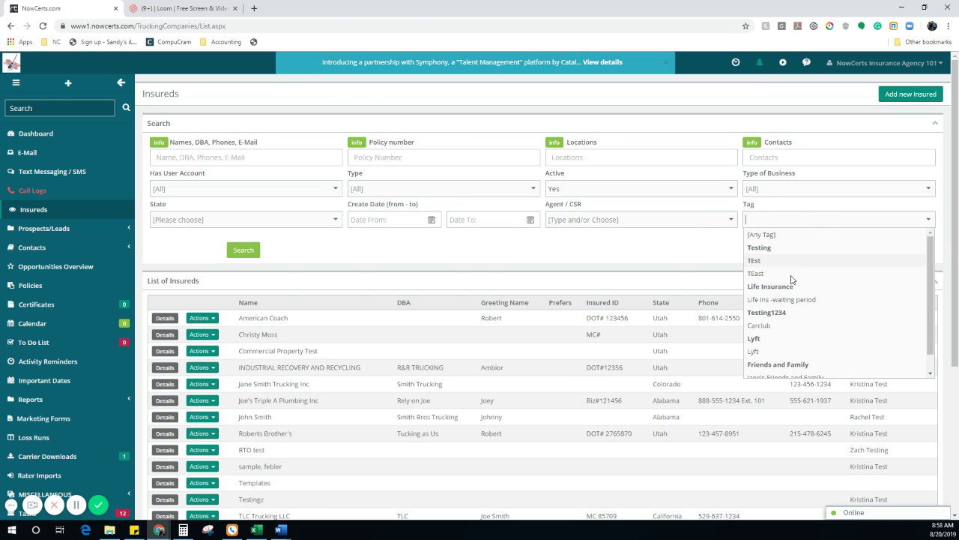
scroll(894, 263, "down", 1)
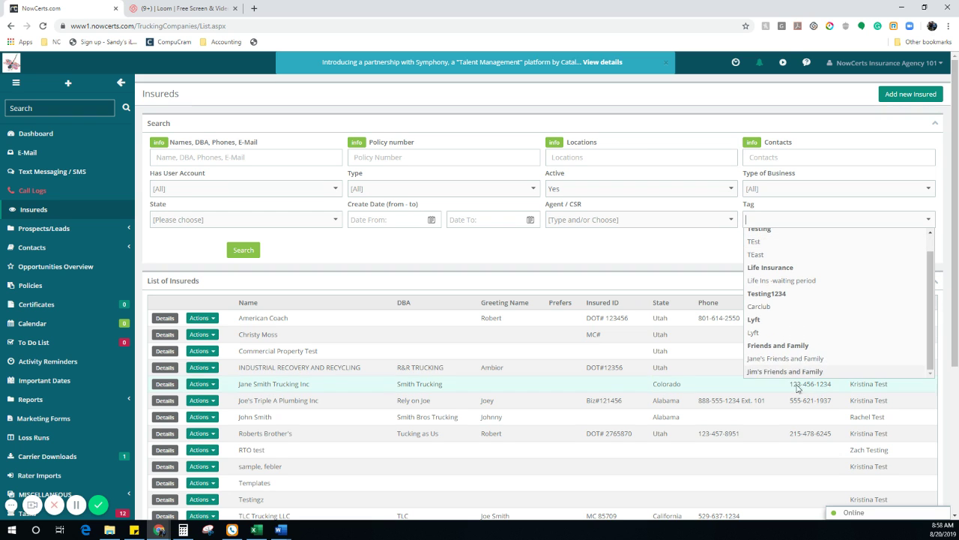
left_click(795, 359)
left_click(247, 250)
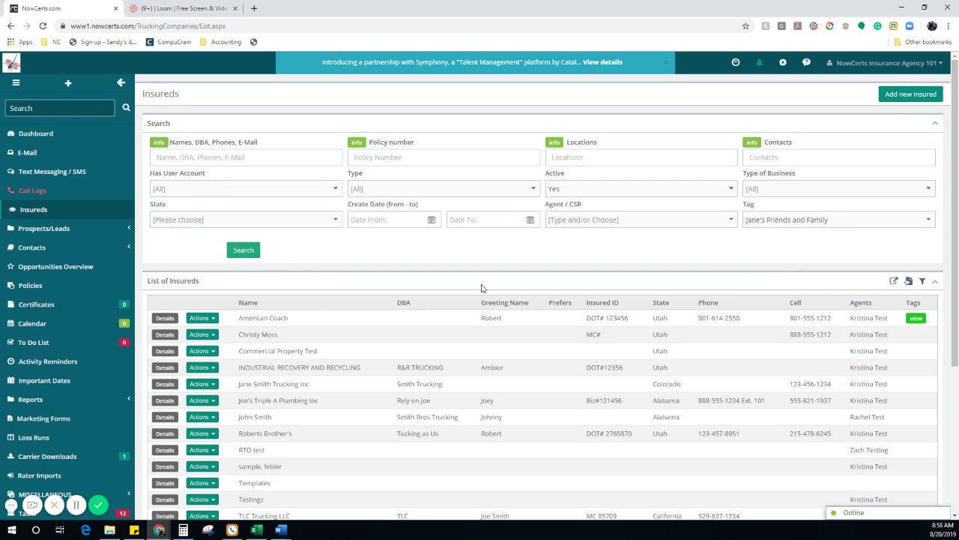